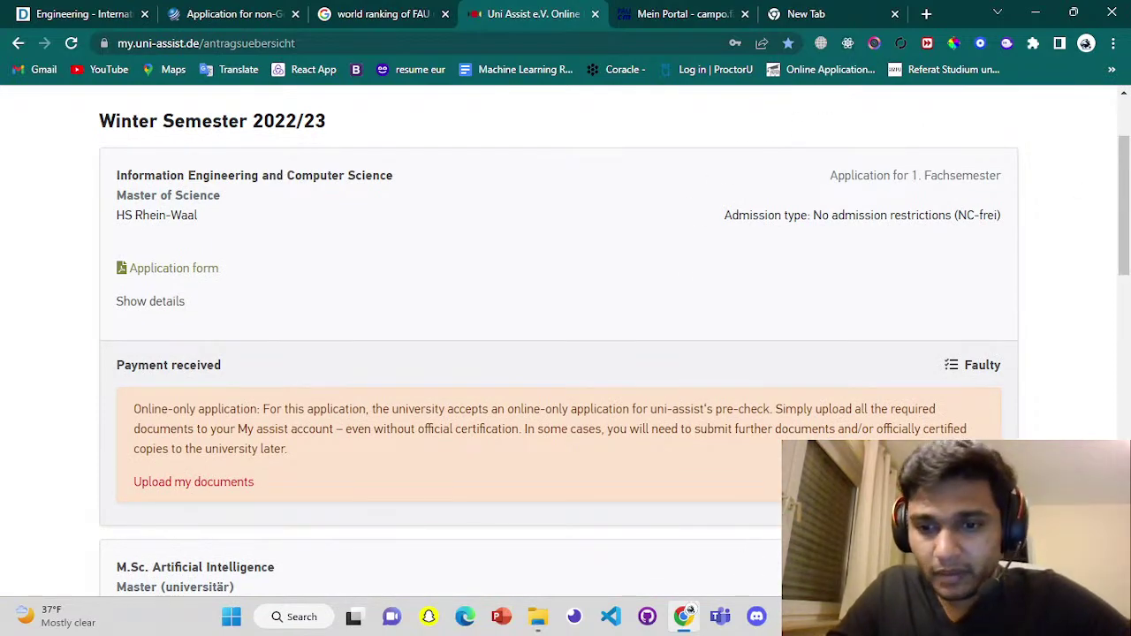
Switch to Notepad and start a new separator line "----------" below the university list.
key("alt+Tab")
key("Return")
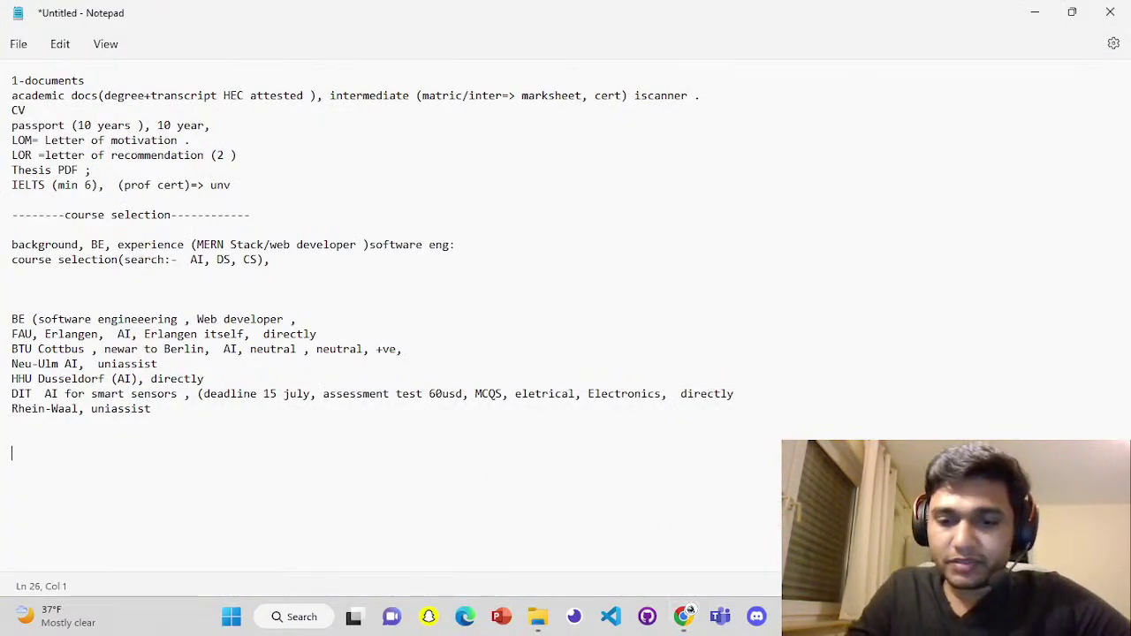
type("----------")
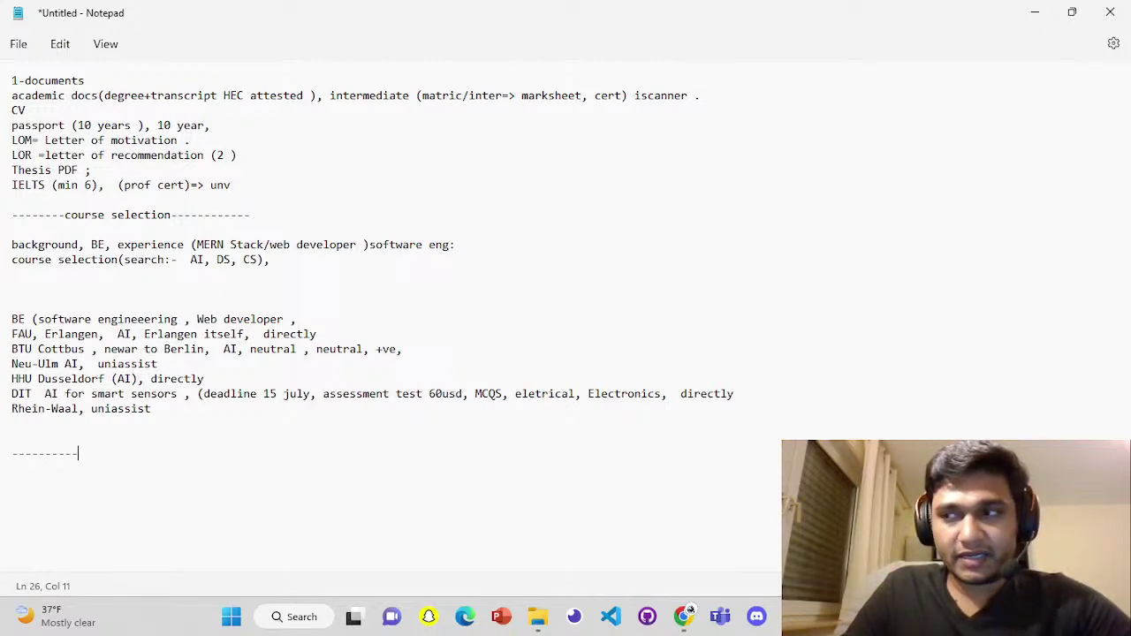
Switch to Chrome, sign in to the campo portal with the prefilled credentials, and open the online application overview.
key("alt+Tab")
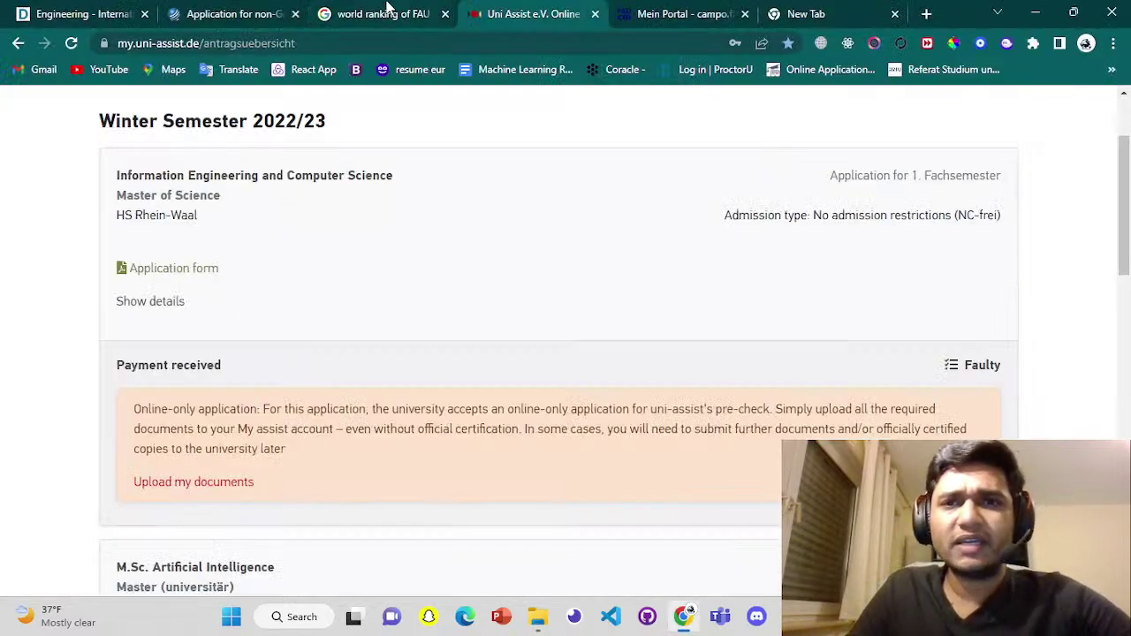
left_click(651, 12)
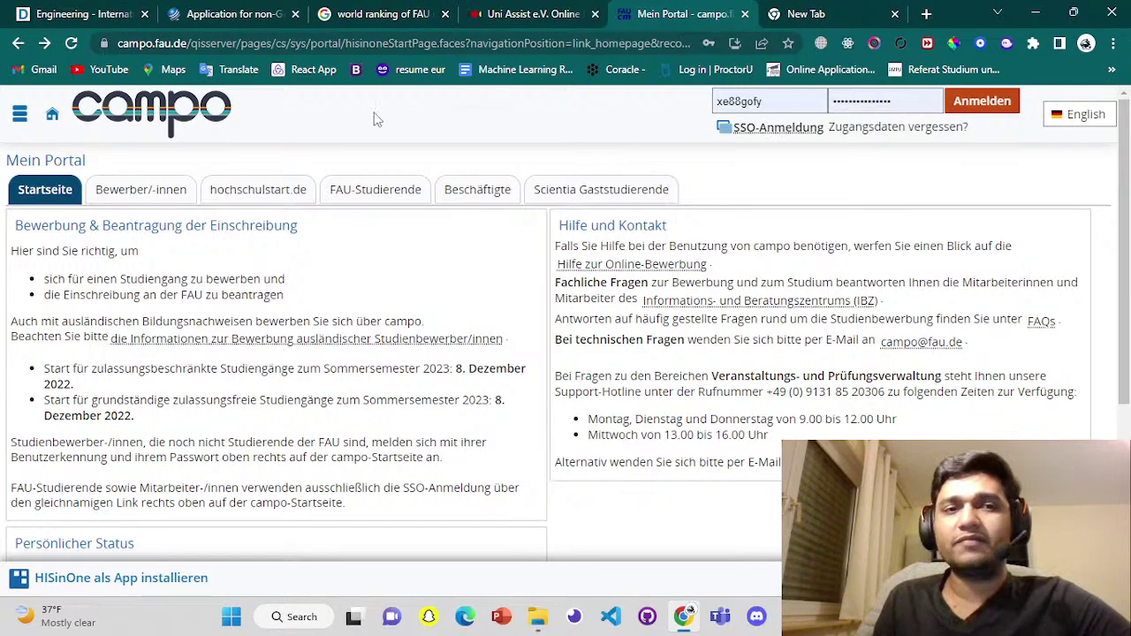
left_click(972, 105)
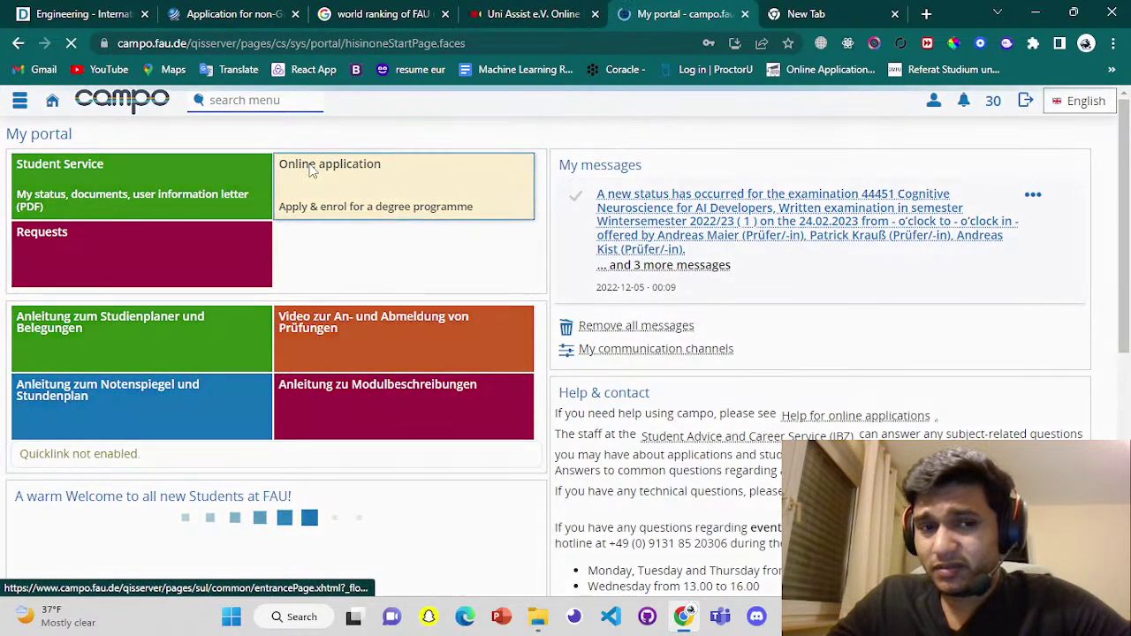
left_click(304, 164)
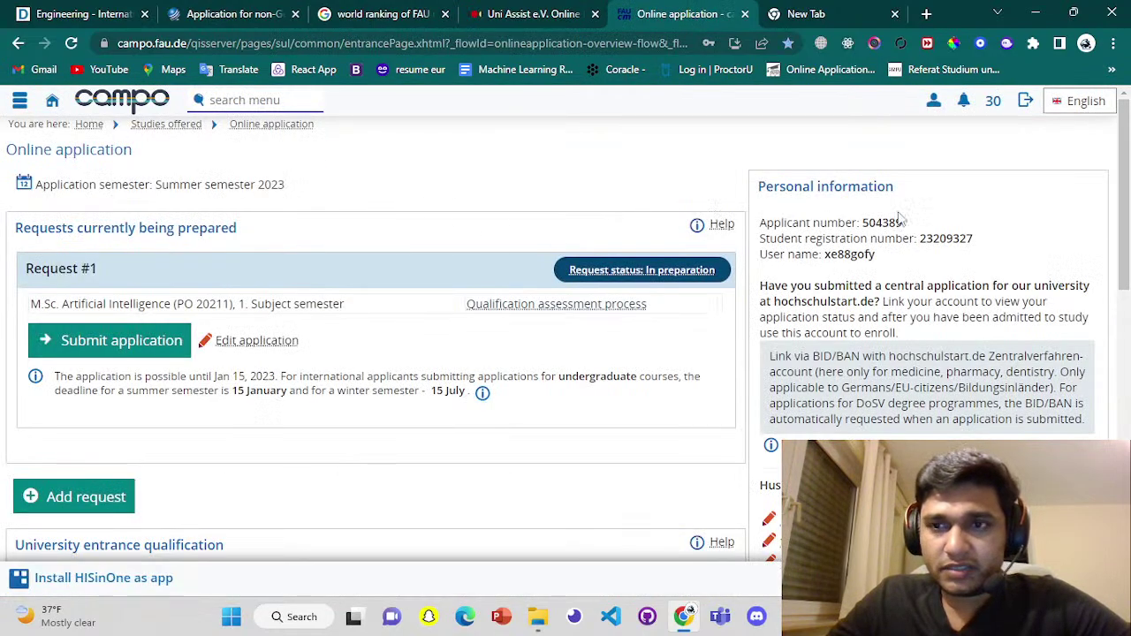
mouse_move(1127, 156)
left_mouse_down()
mouse_move(1104, 318)
mouse_move(1114, 156)
left_mouse_up()
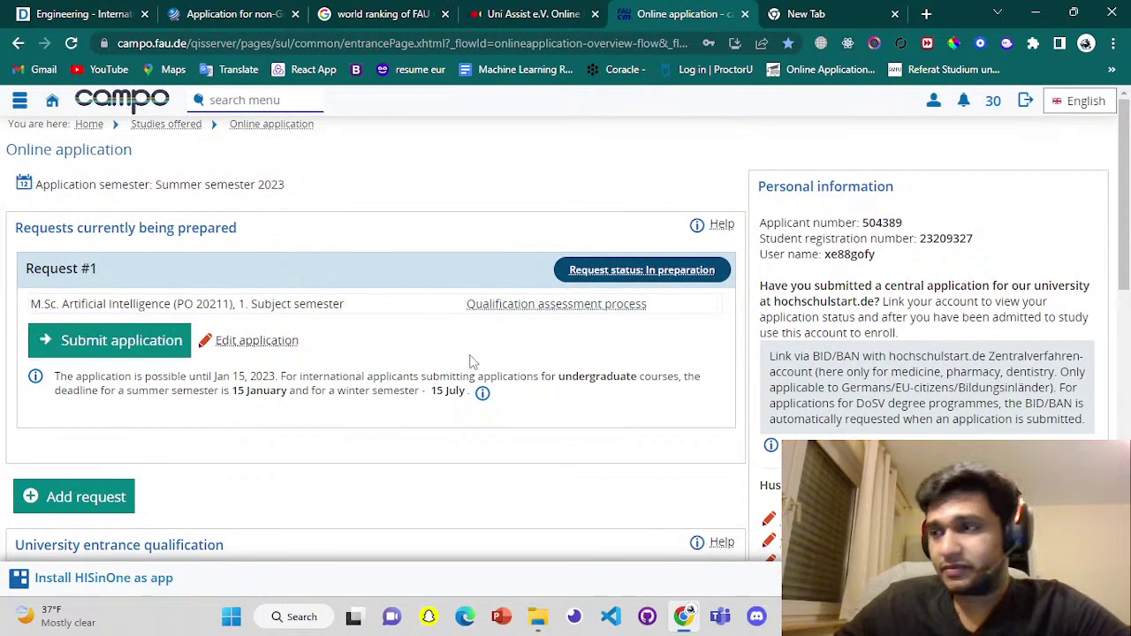
left_click_drag(311, 354, 217, 305)
left_click(384, 312)
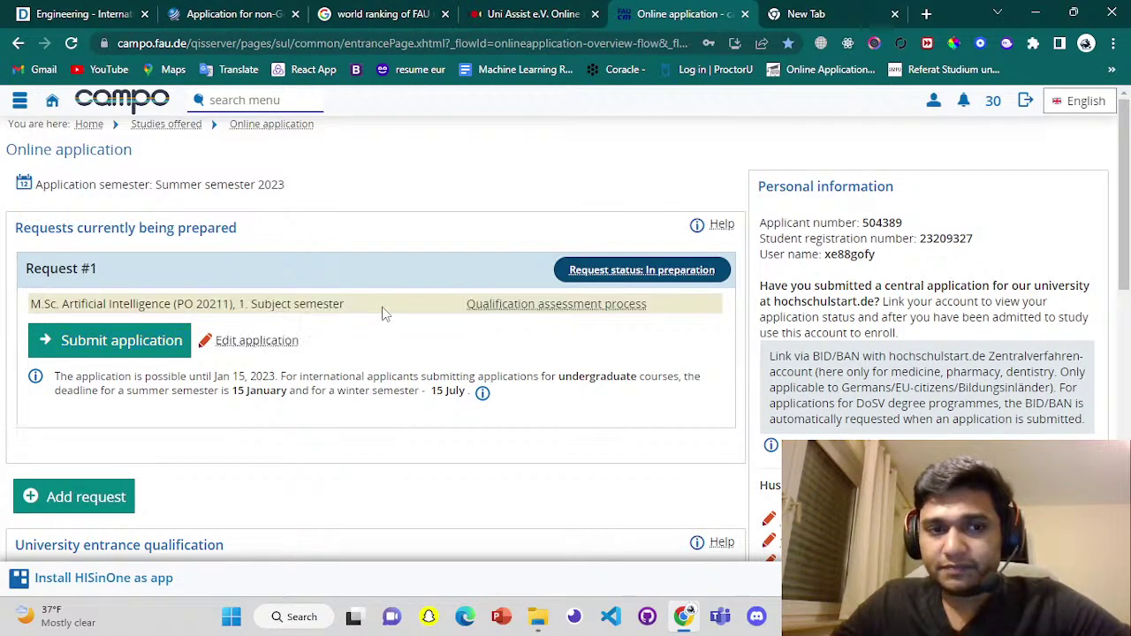
Add a new application request with Master as desired degree and Artificial Intelligence as desired subject.
left_click(106, 498)
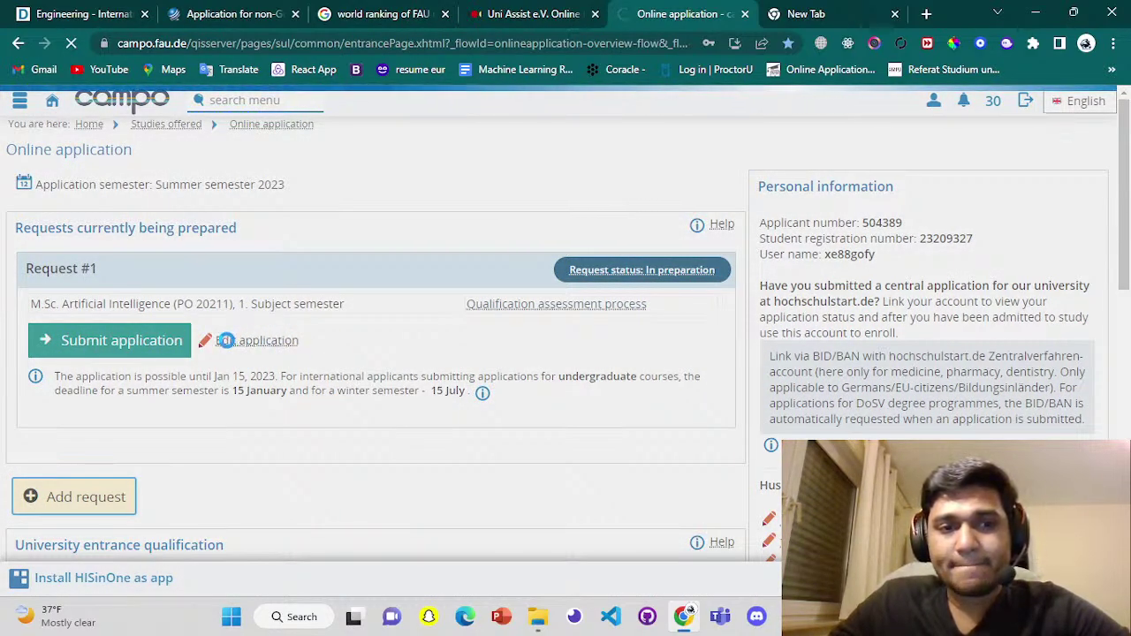
scroll(431, 242, "down", 4)
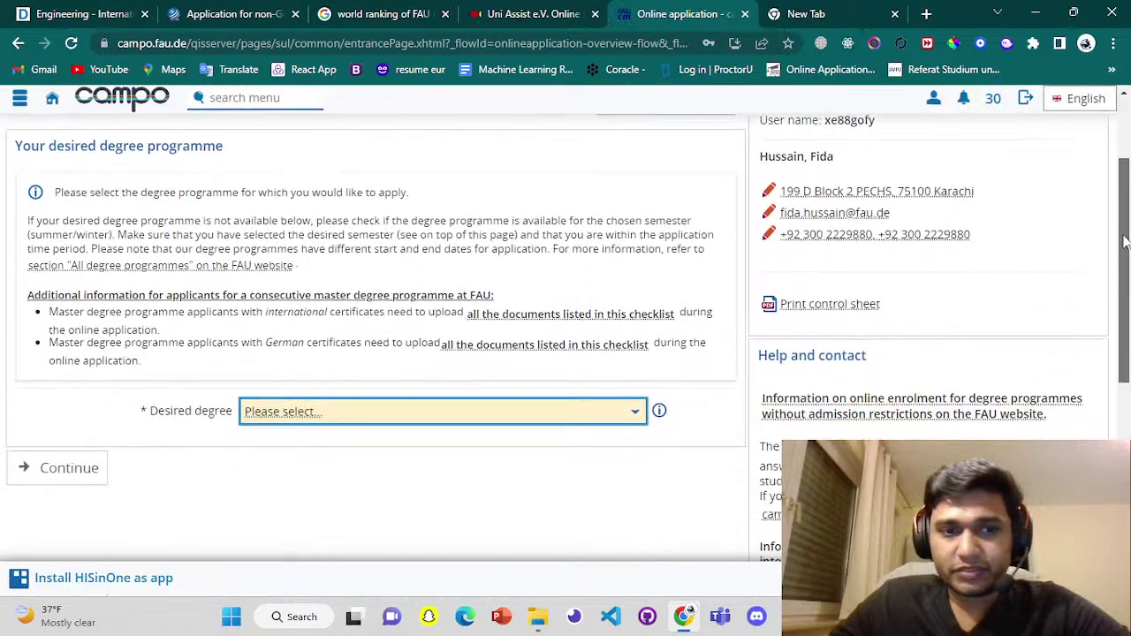
left_click(402, 243)
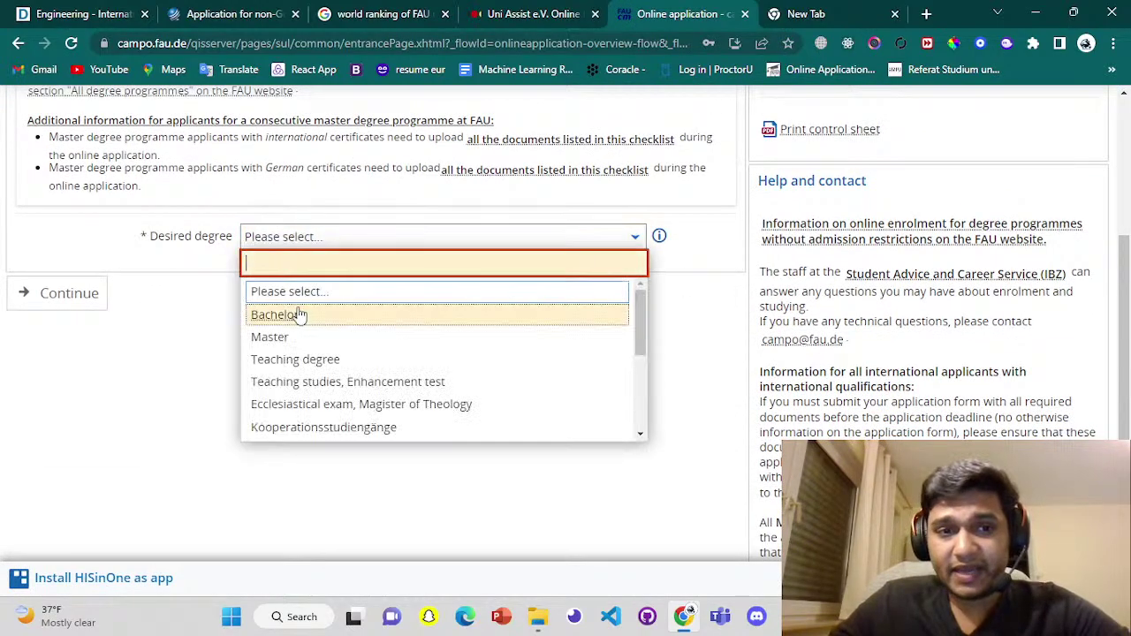
left_click(278, 334)
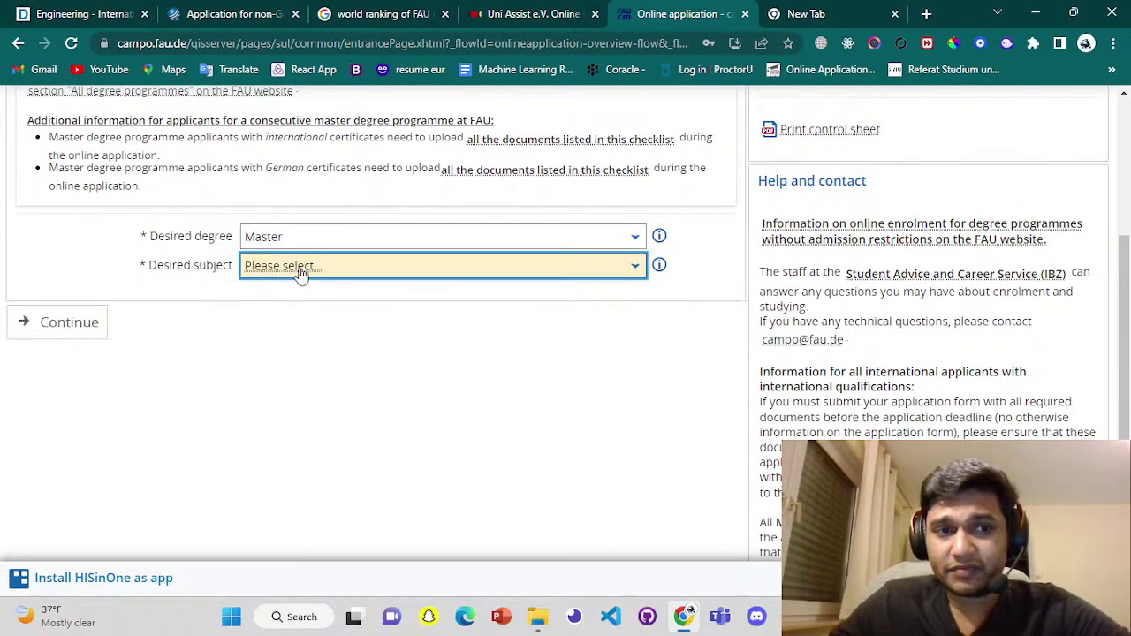
left_click(299, 268)
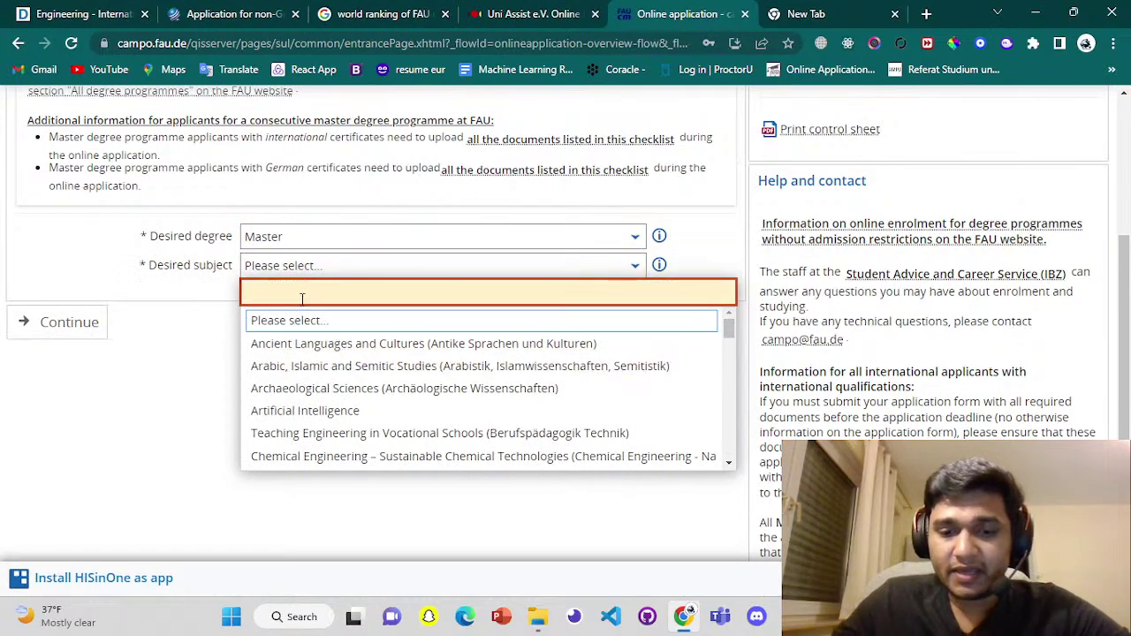
type("art")
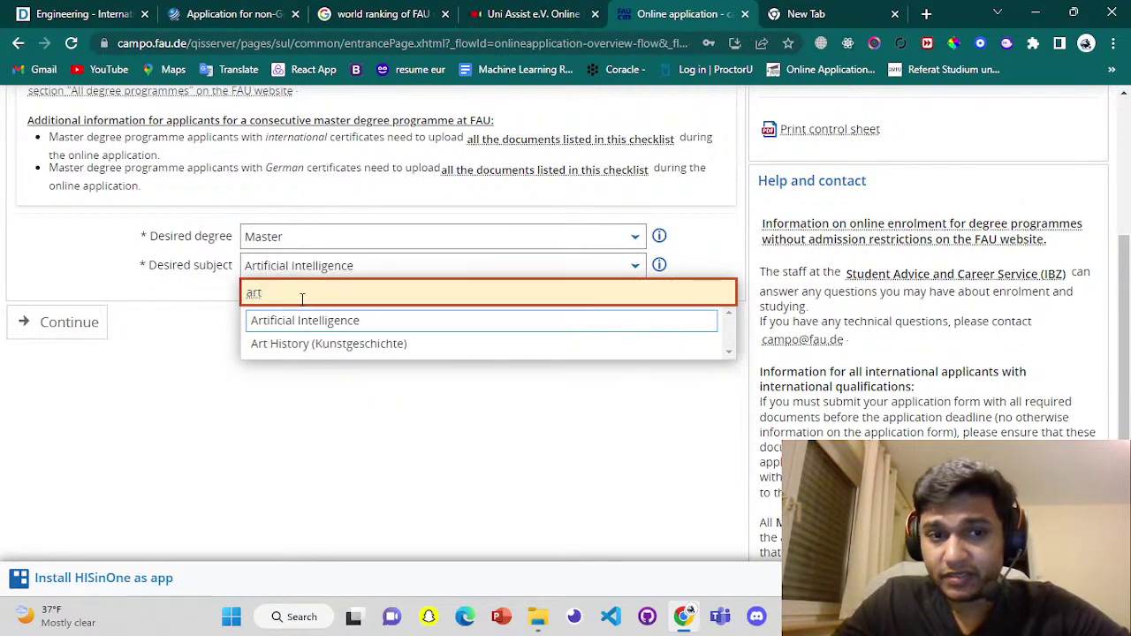
left_click(287, 321)
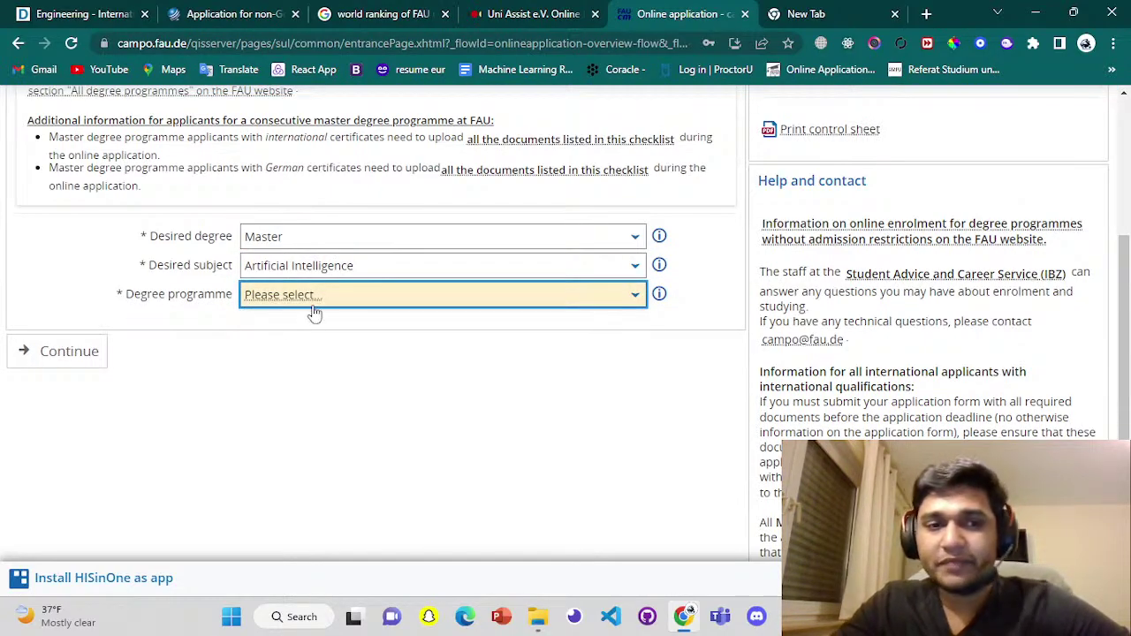
Choose M.Sc. Artificial Intelligence (PO 20211) and 1. Subject semester for the request, and return to the application overview.
left_click(284, 299)
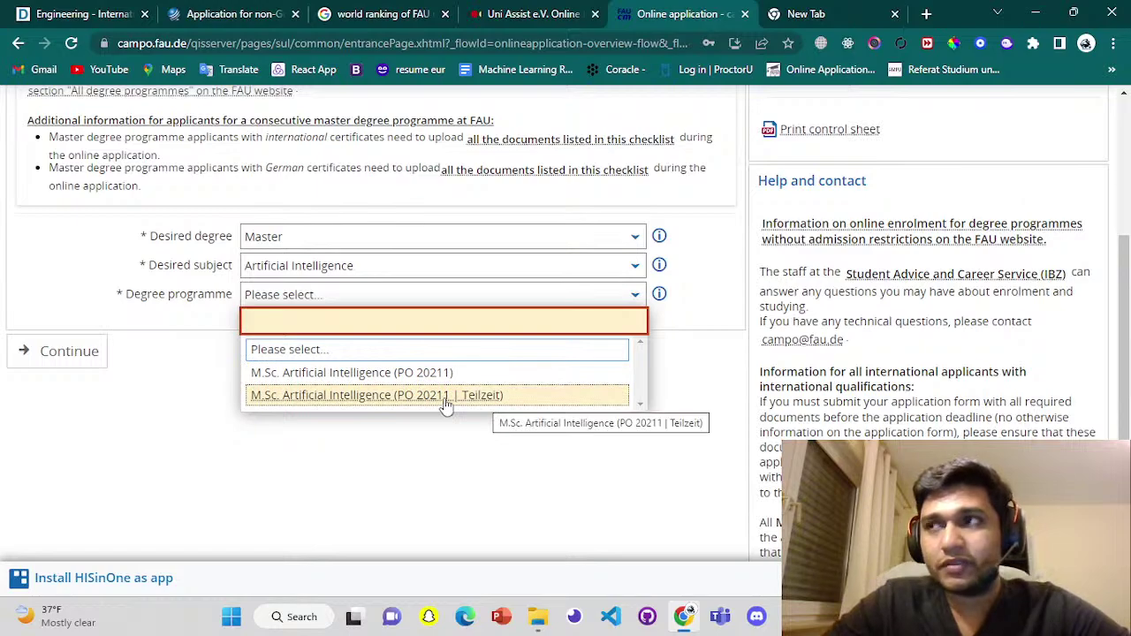
left_click(405, 375)
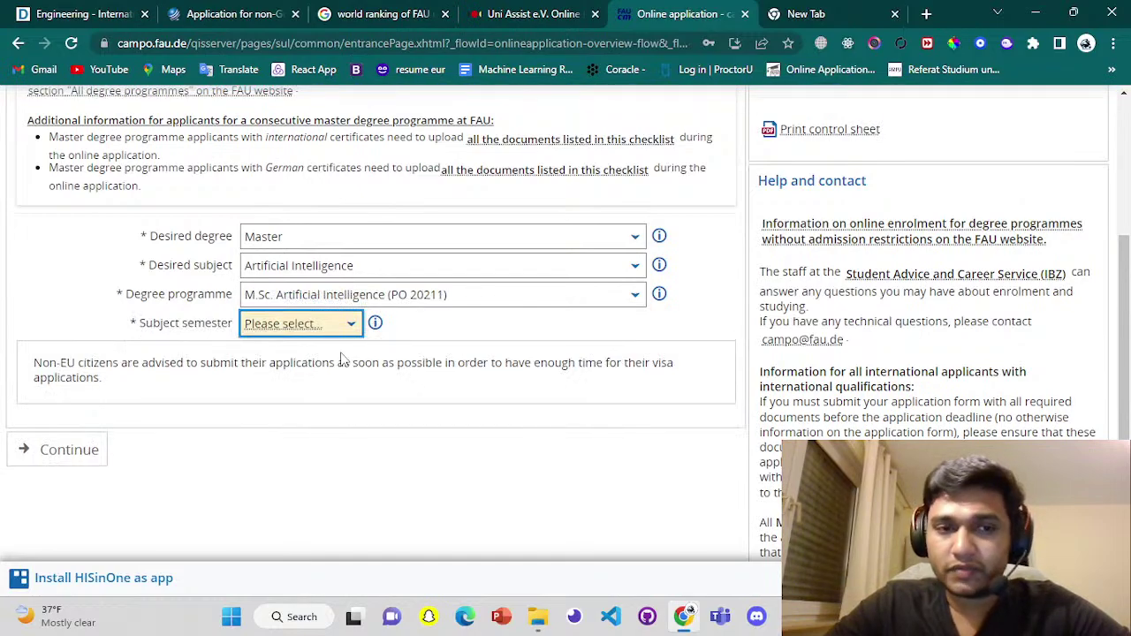
left_click(282, 325)
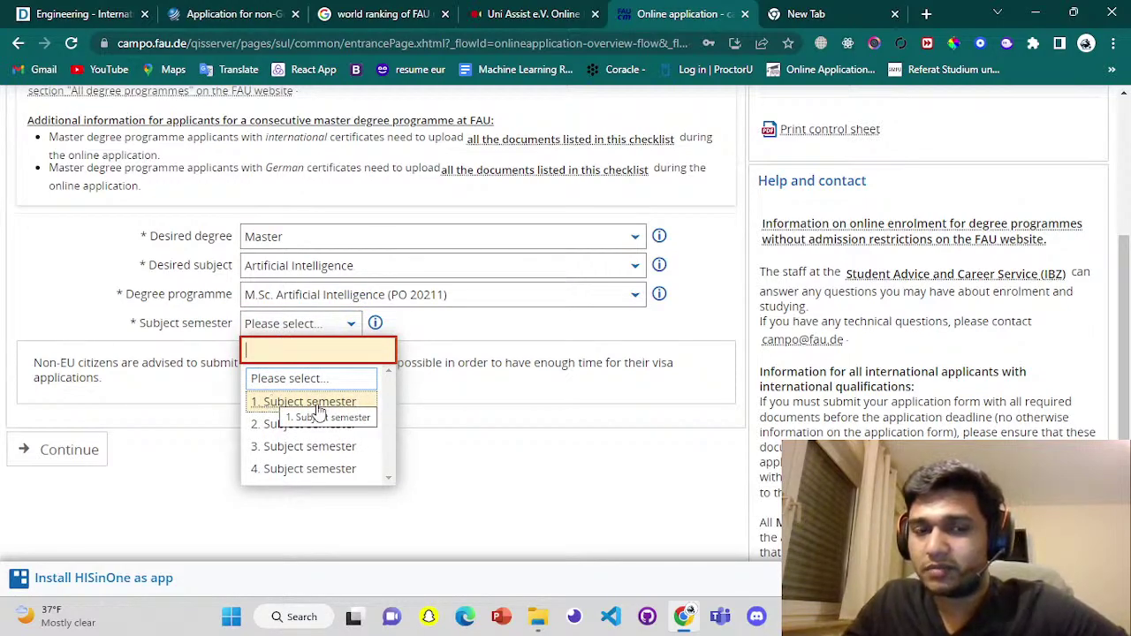
left_click(311, 402)
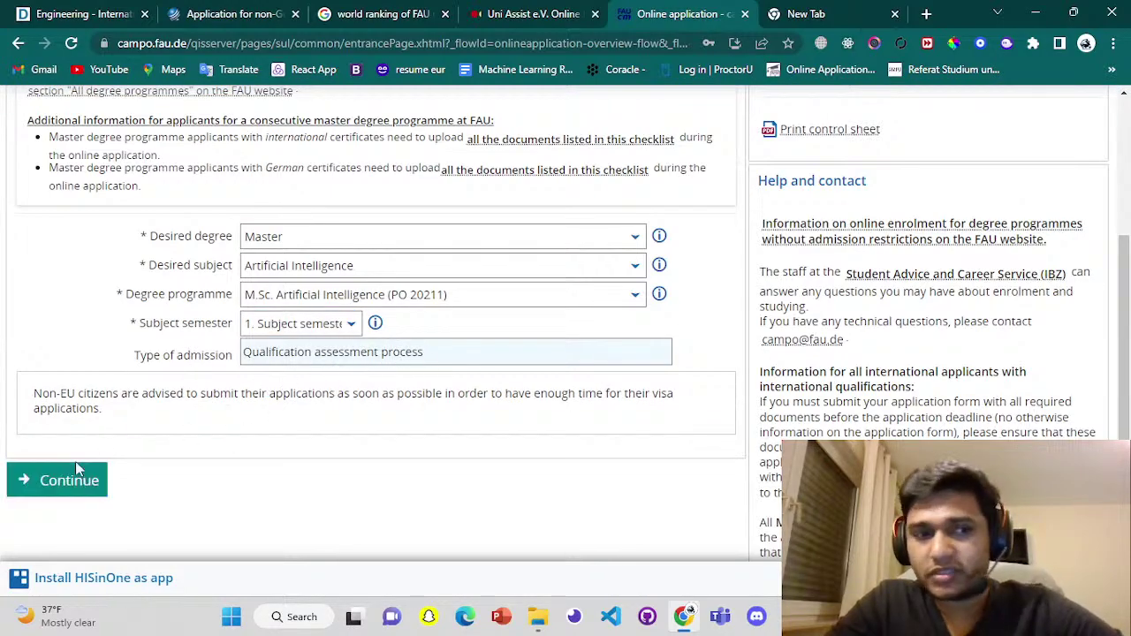
left_click(49, 488)
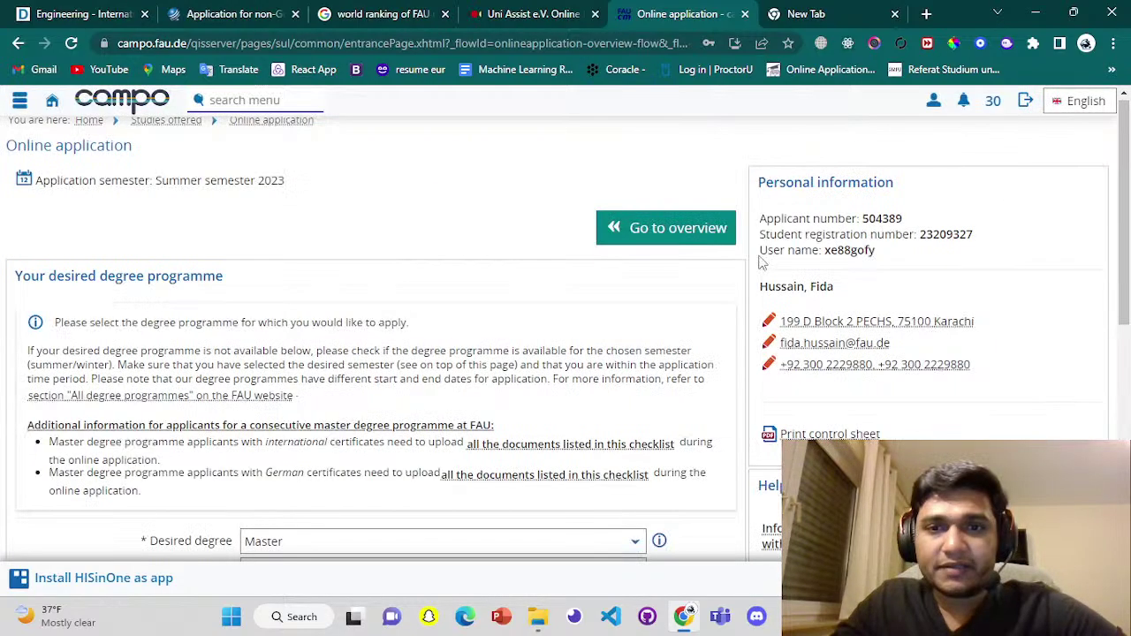
left_click(672, 230)
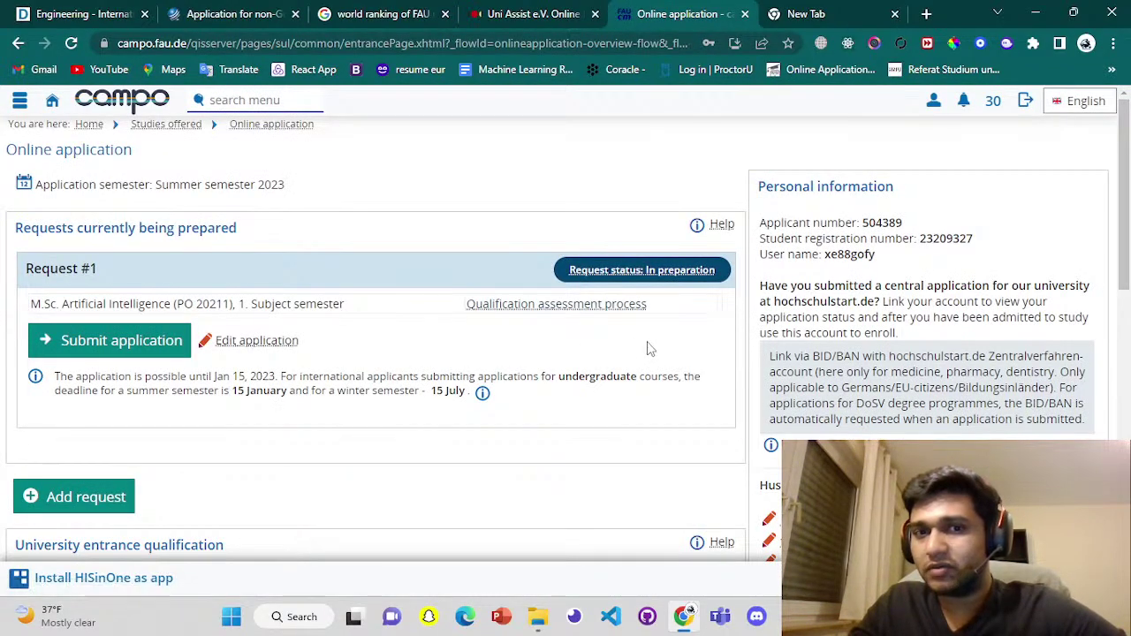
Examine the summer and winter semester deadlines and the request status of Request #1.
left_click(139, 359)
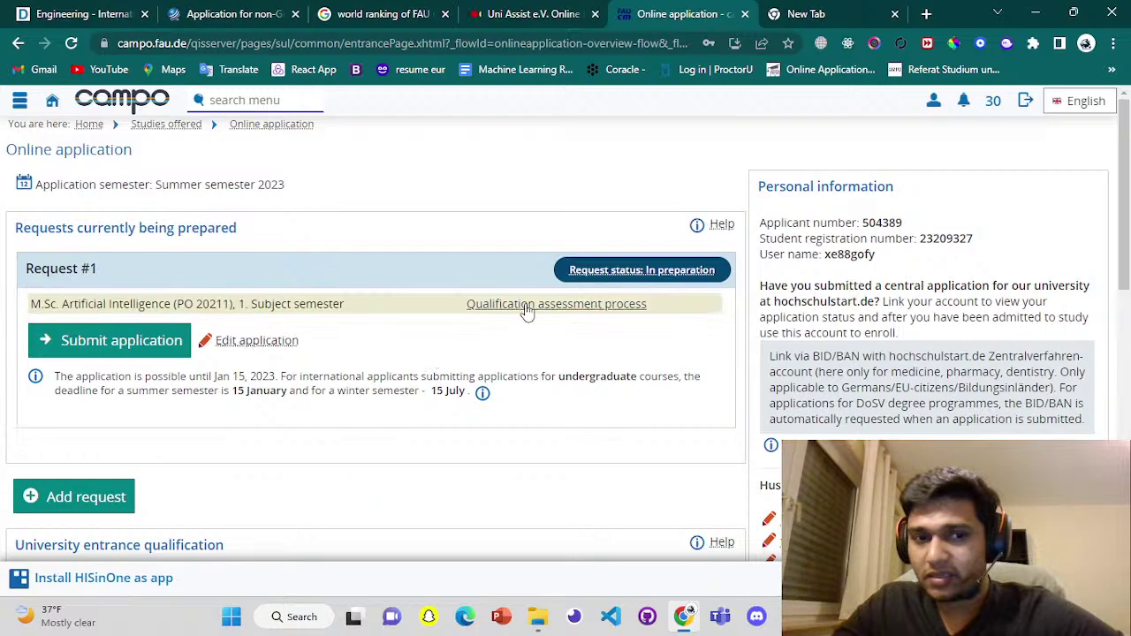
left_click_drag(466, 391, 232, 392)
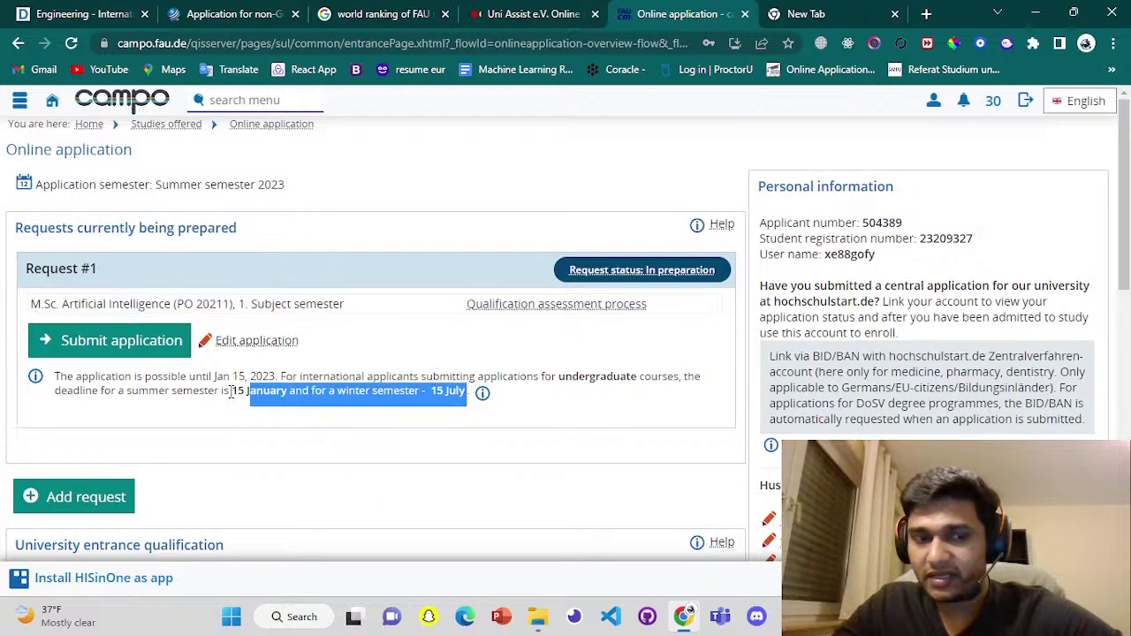
triple_click(231, 392)
left_click(397, 446)
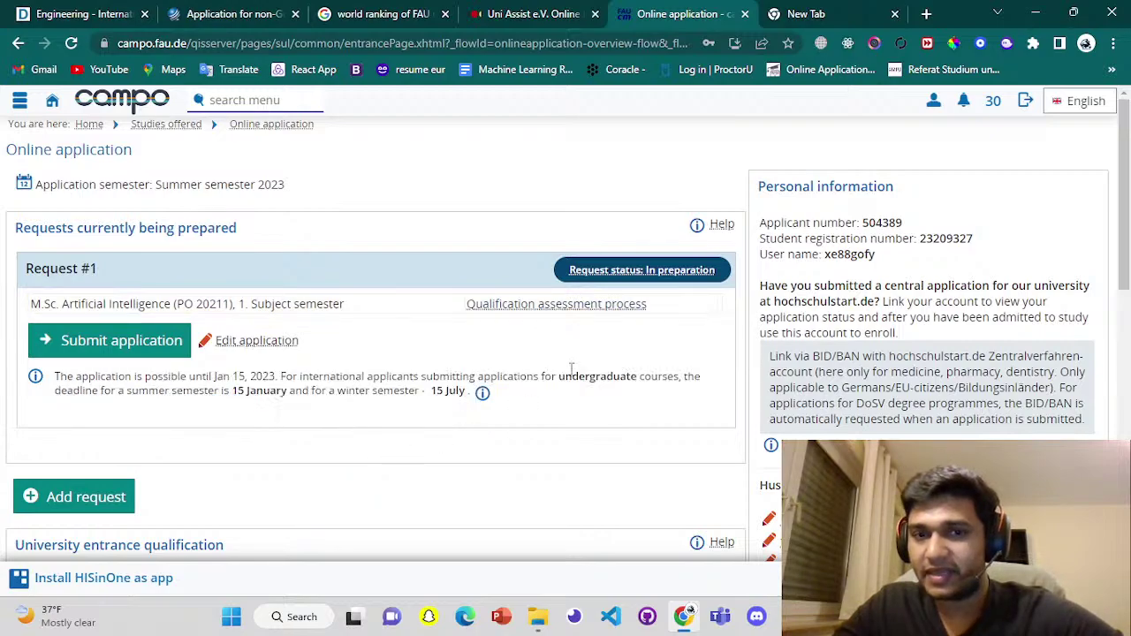
left_click(583, 282)
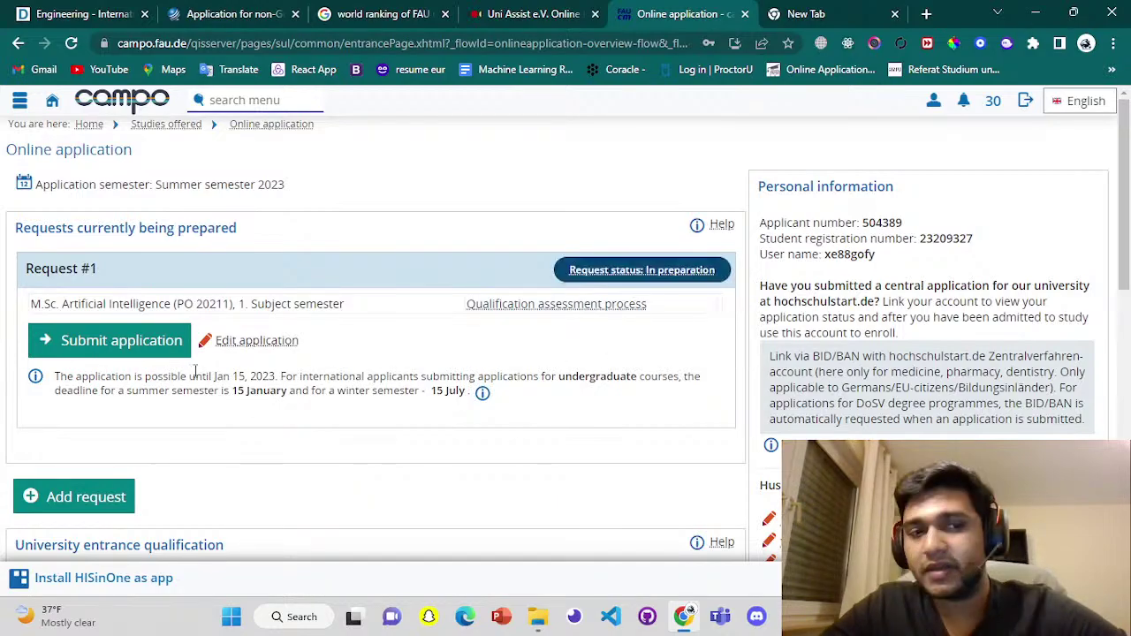
left_click(665, 279)
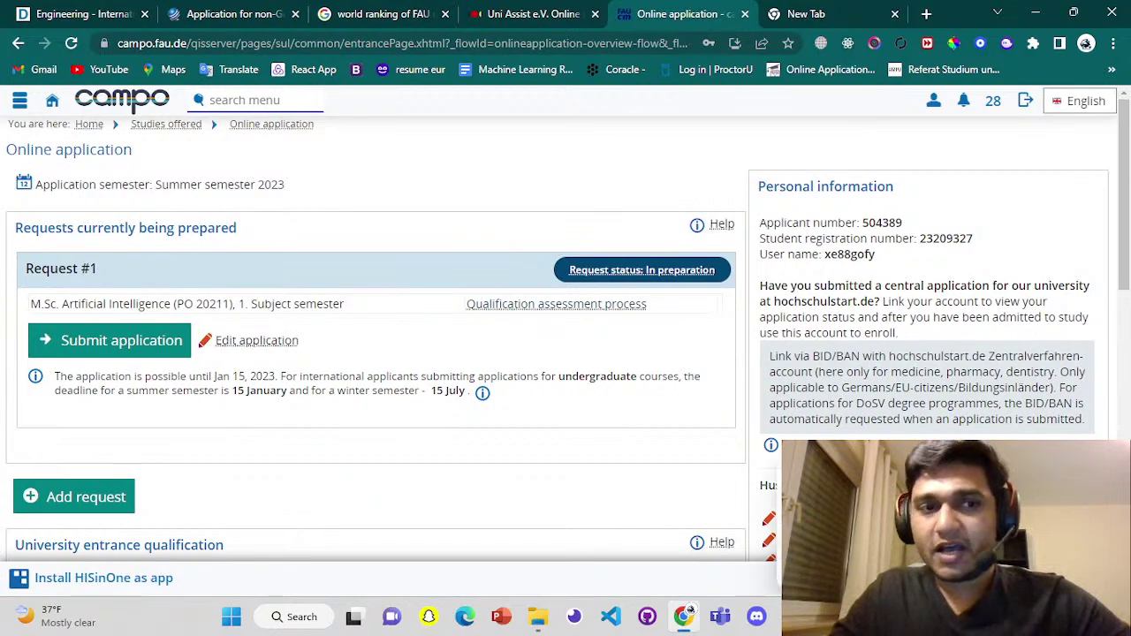
Switch to Notepad and complete the dashed line as the heading "unv apply , uniassist,".
key("alt+Tab")
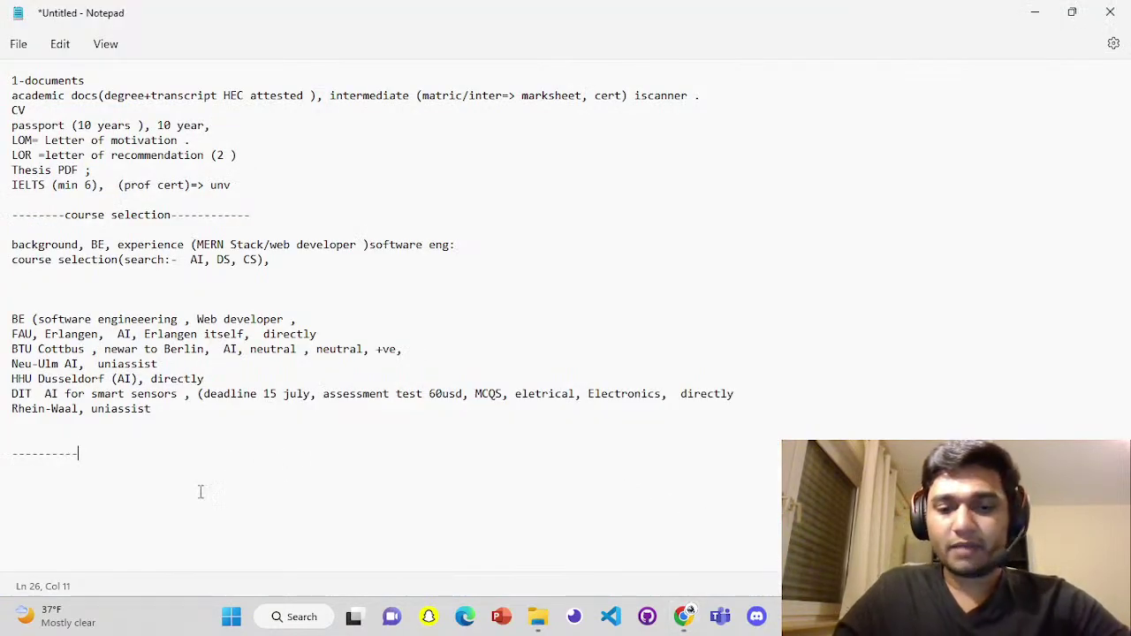
type("unv apply ,")
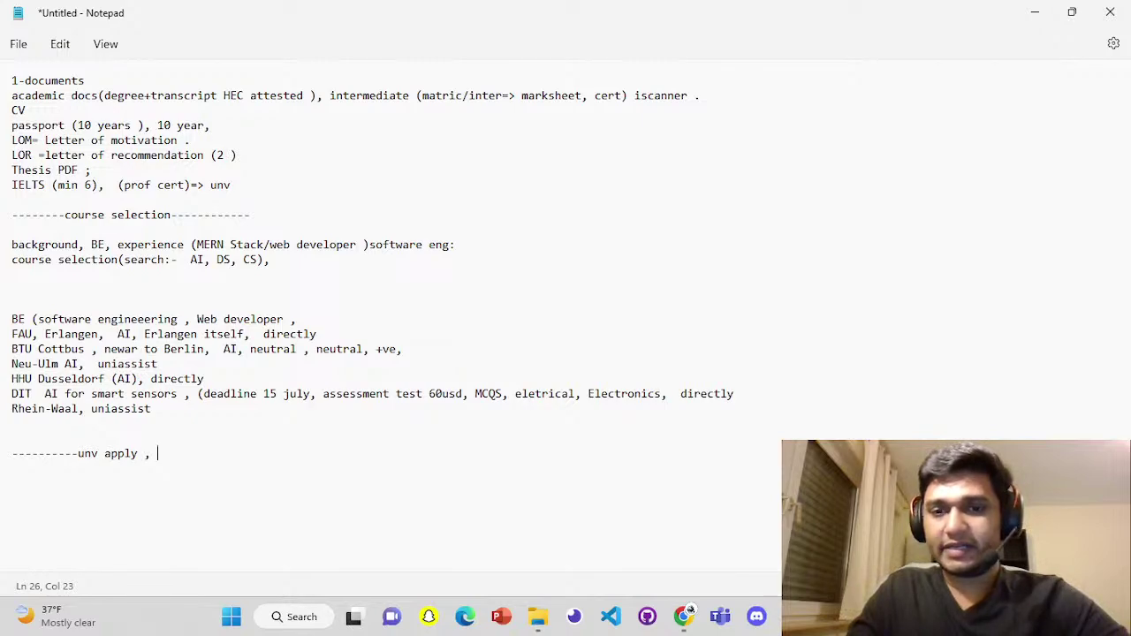
type("unias")
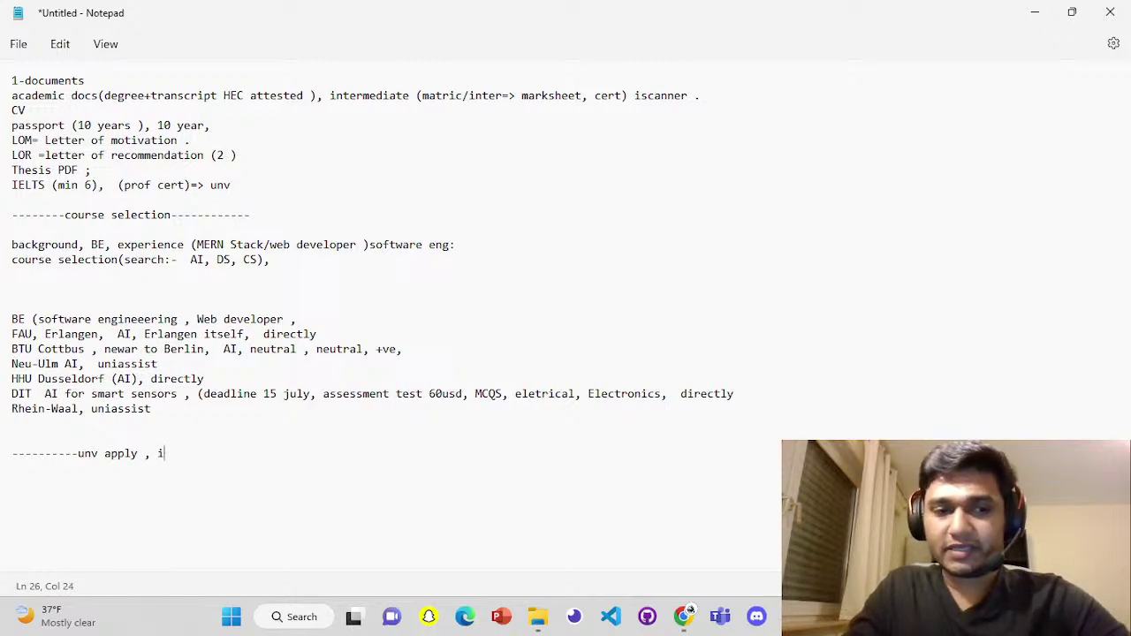
type("sist")
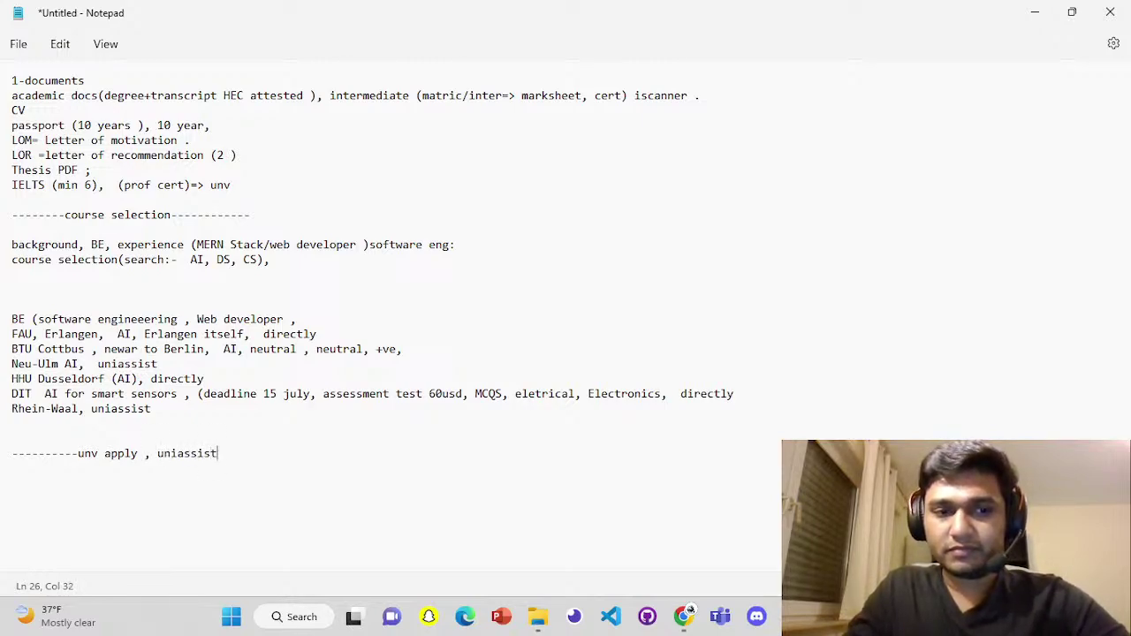
type(",")
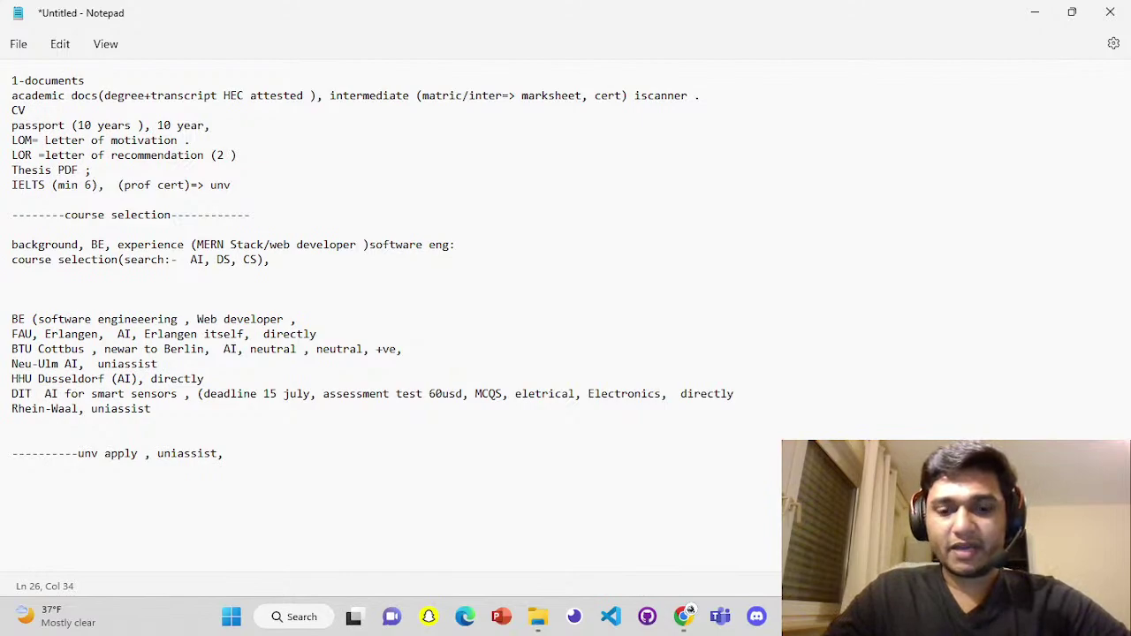
Add the line "admission letter agaya" below the "unv apply" heading in the notes.
key("Return")
type("admisssio")
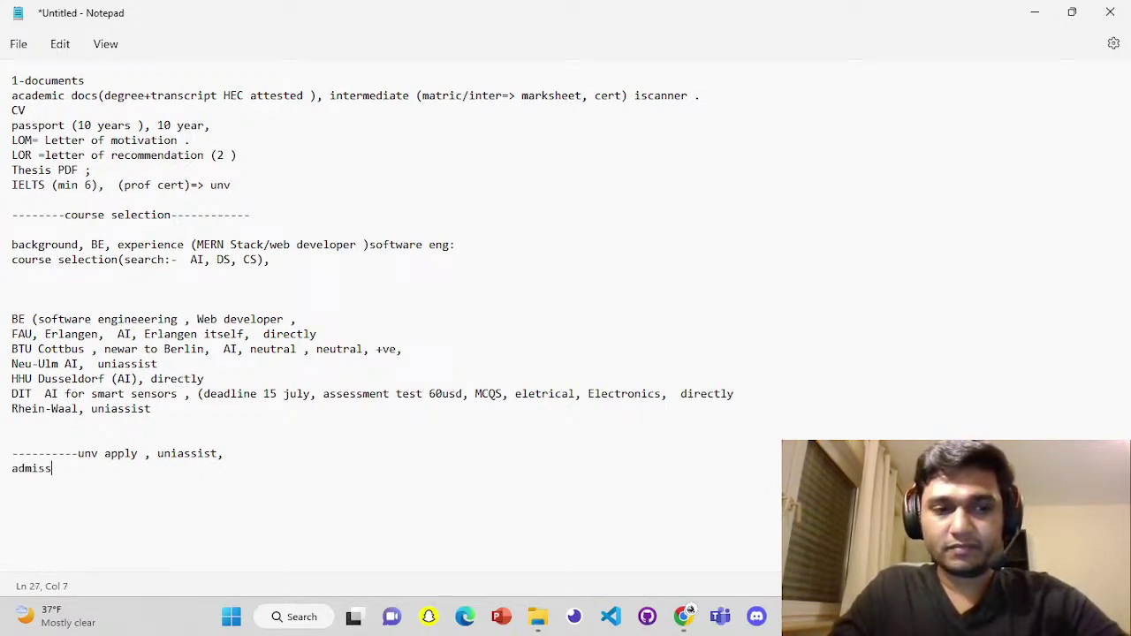
key("BackSpace")
key("BackSpace")
key("BackSpace")
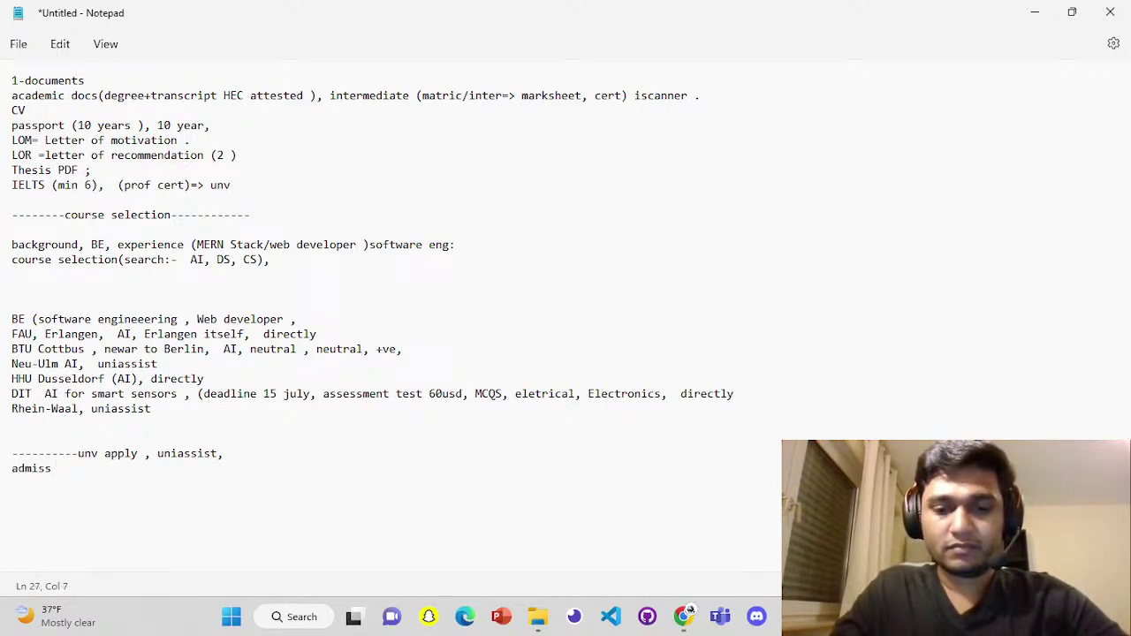
type("ion letter")
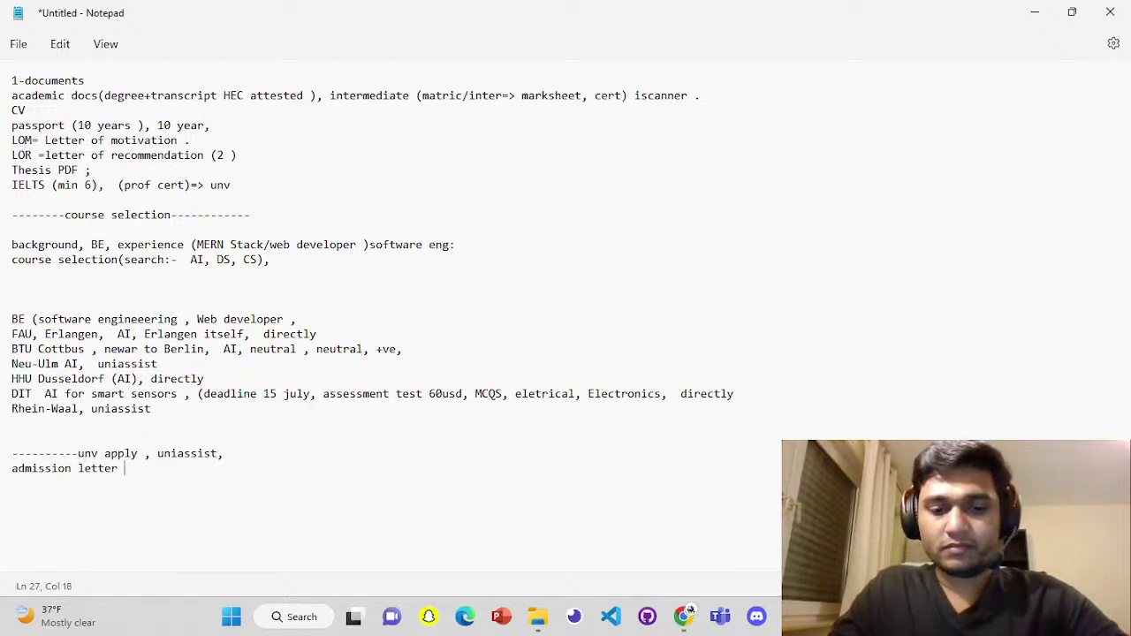
type(" agaya")
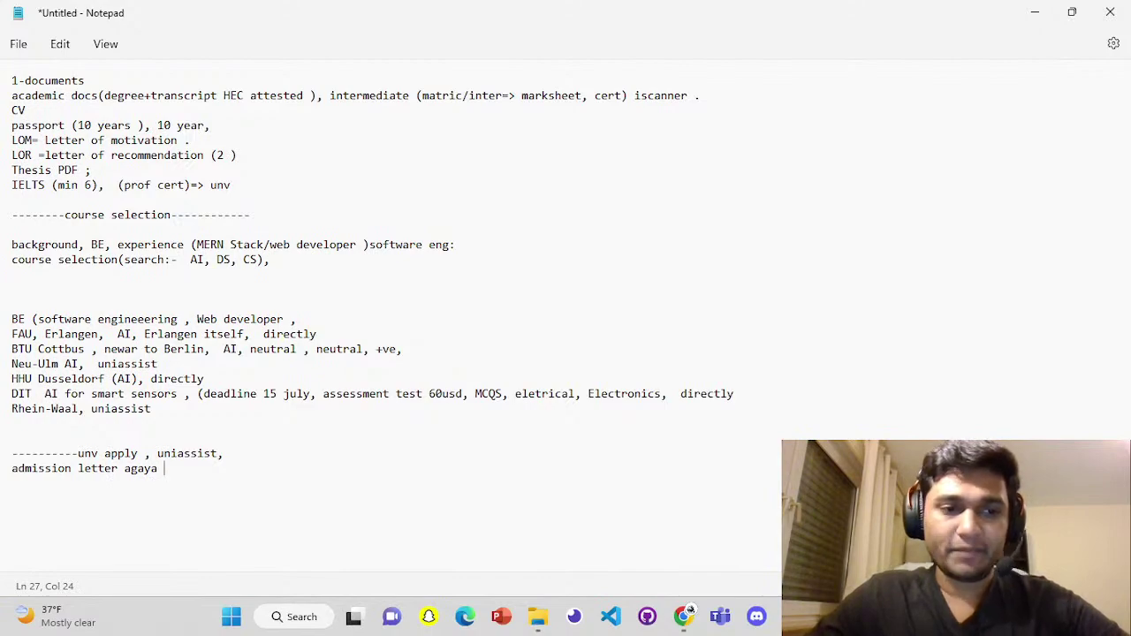
Add the line "Block Account opening" below "admission letter agaya" in the Notepad notes, leaving one blank line between them.
key("alt+Tab")
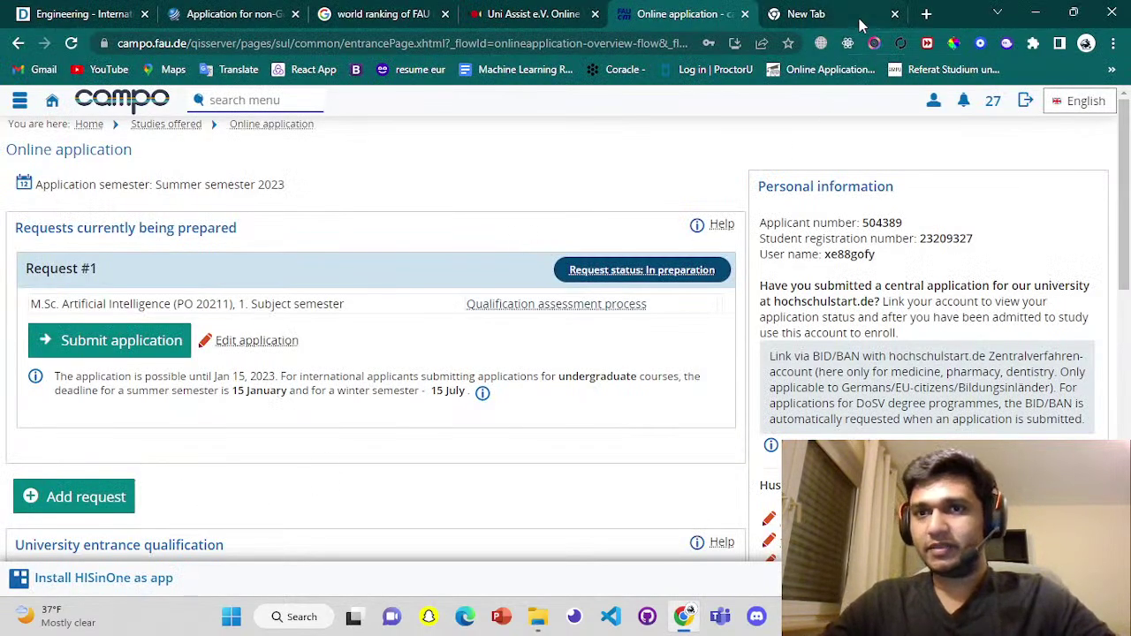
left_click(692, 609)
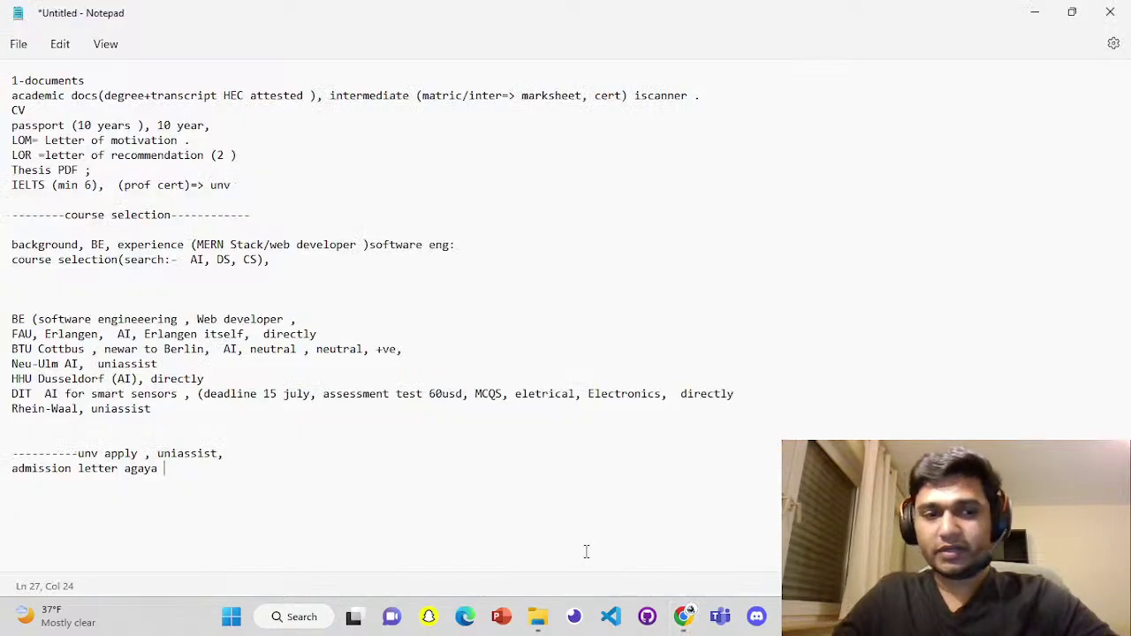
key("Return")
key("Return")
type("Block Account ")
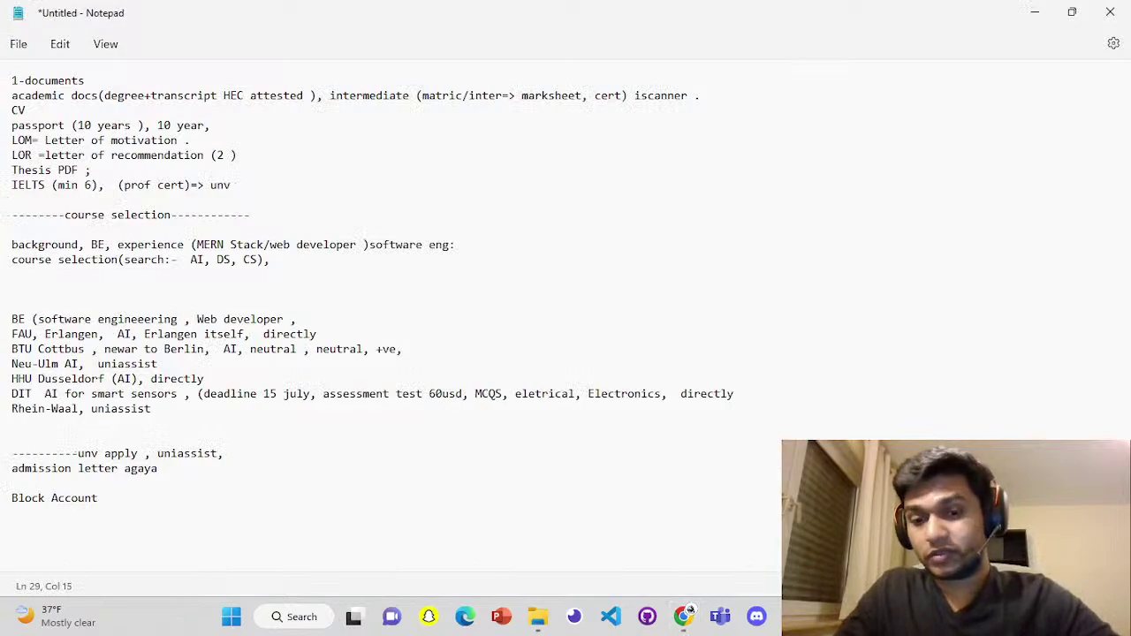
type("opening")
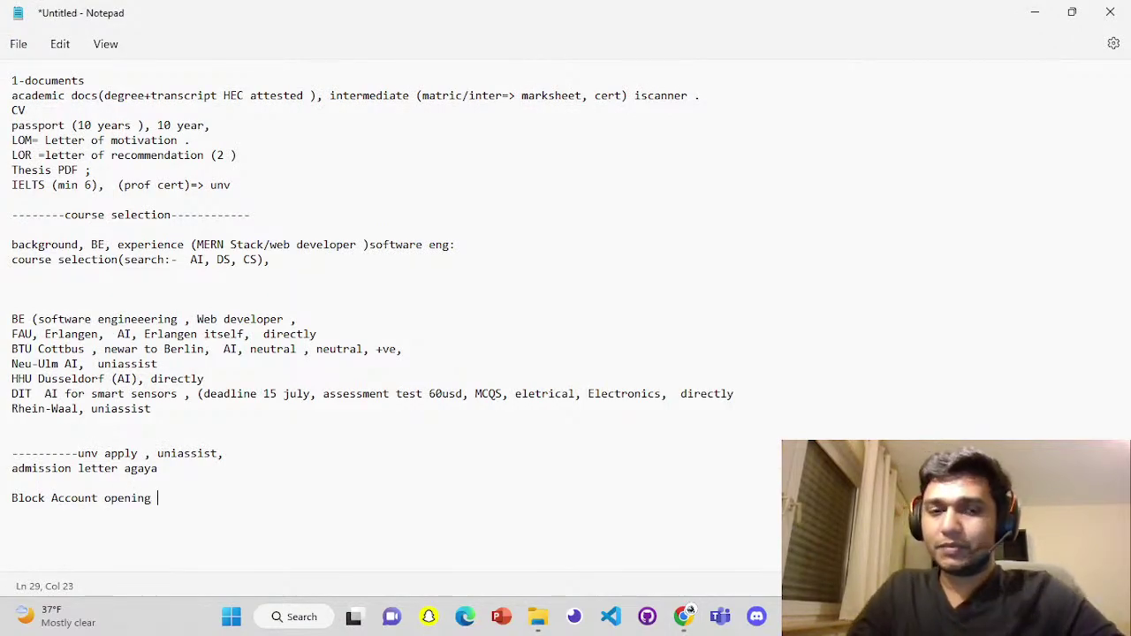
Extend the "Block Account opening" line with "(health insurance ) coracle/fintiba".
type(" (")
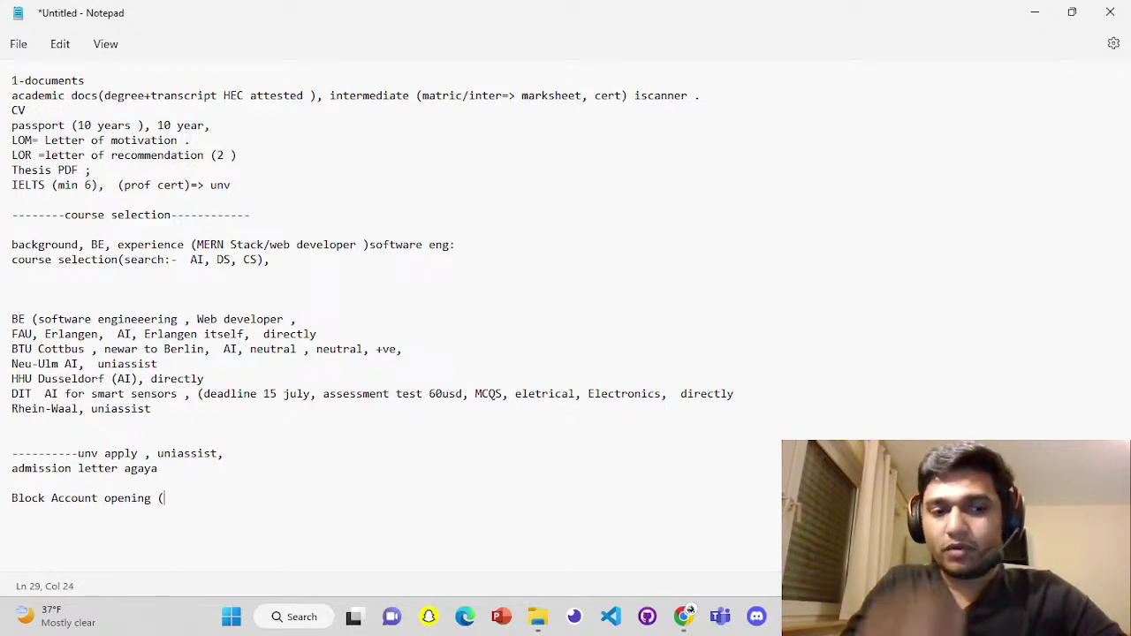
type("health insur")
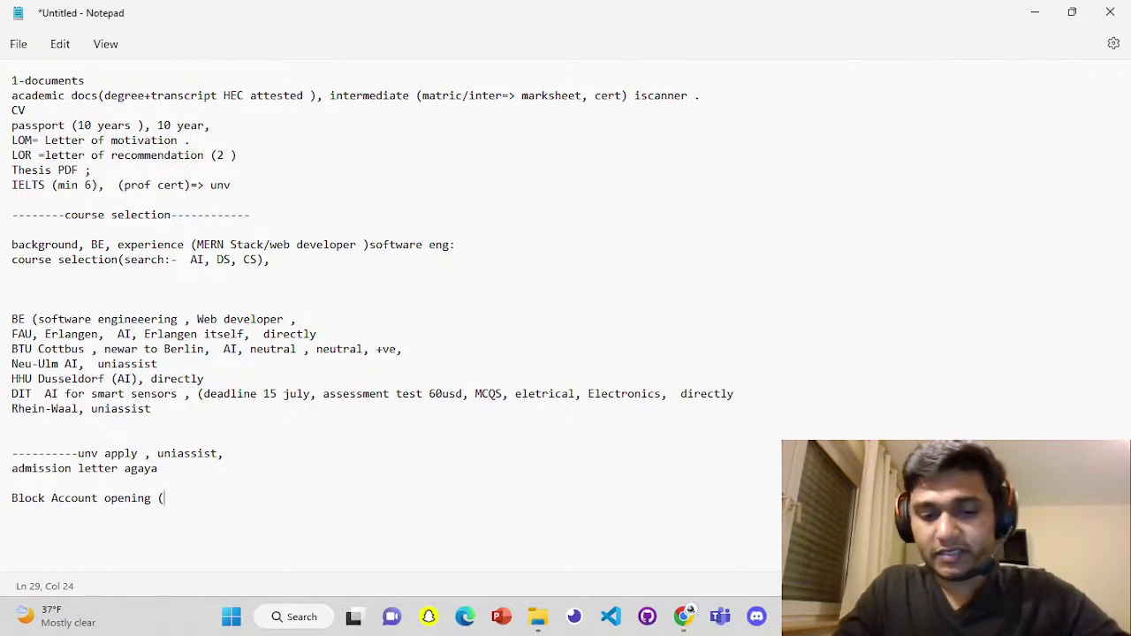
type("ance ")
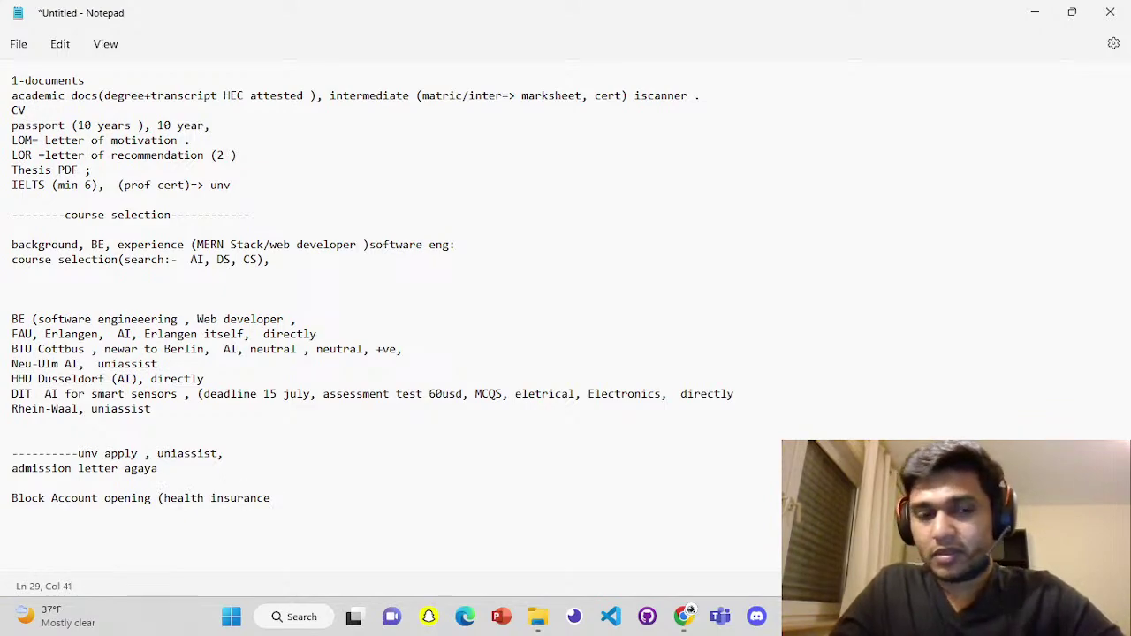
type(")")
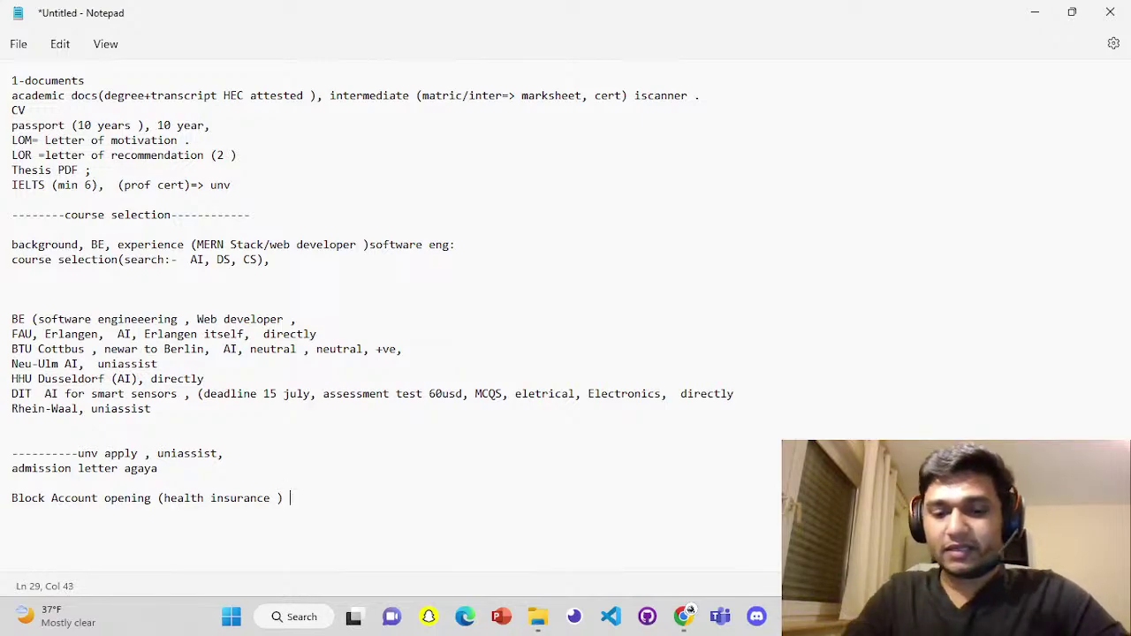
type(" coracle/fintiba")
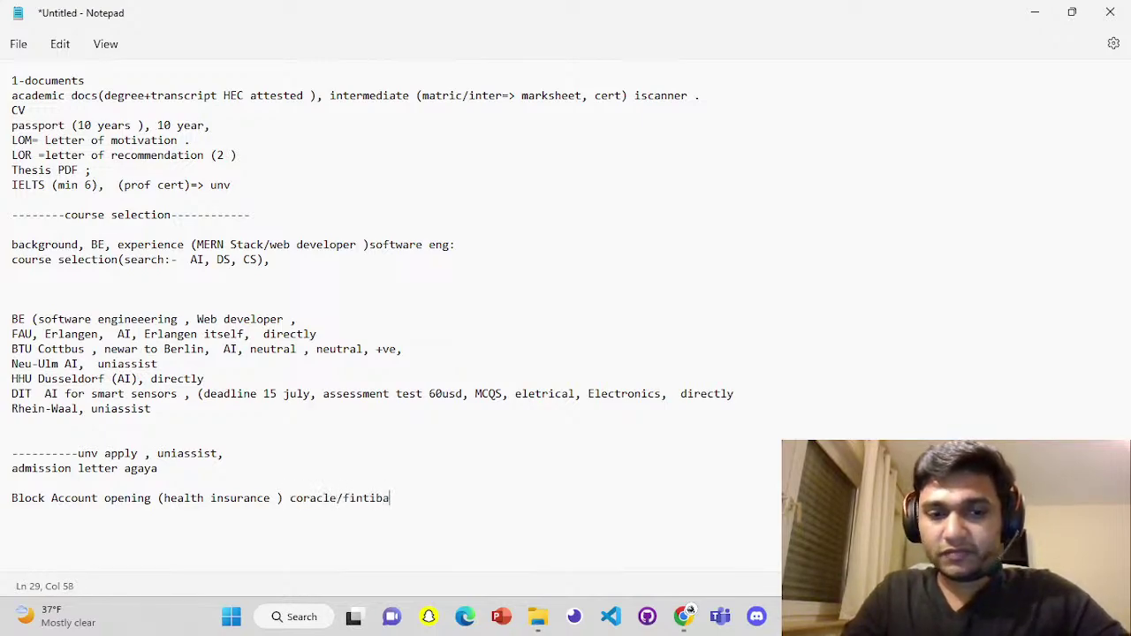